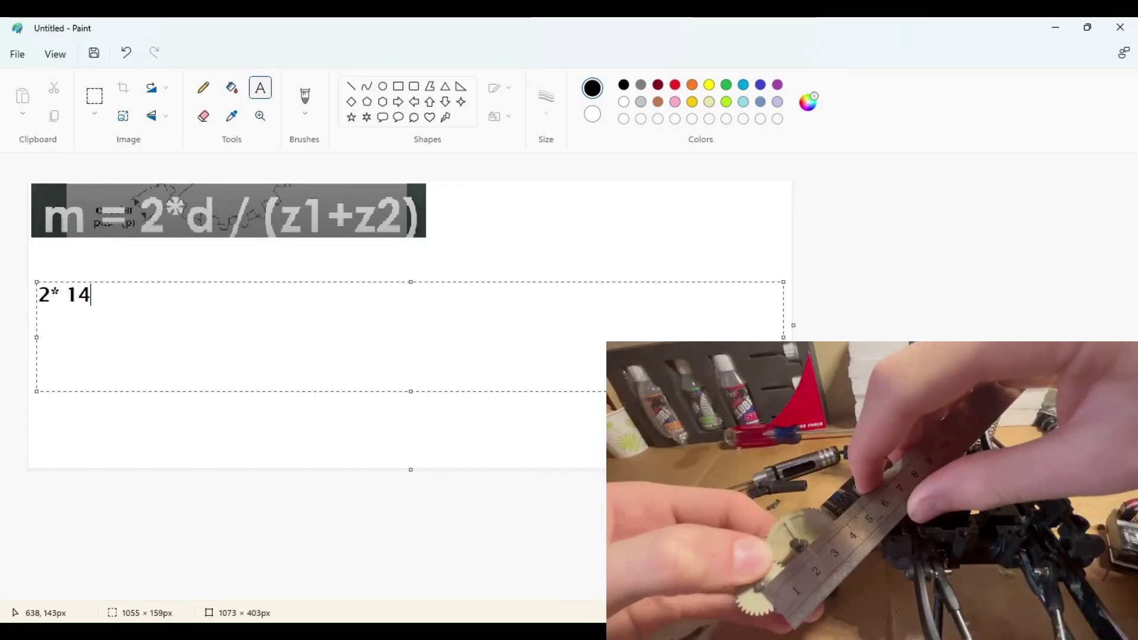
Begin the equation 2*14/( and list tooth counts: Pinion 11, Spur 56, Step 33 and 12.
type(" / (")
key("Return")
key("Return")
key("Return")
key("Return")
type("Pinion: 11")
key("Return")
type("Spur: 56")
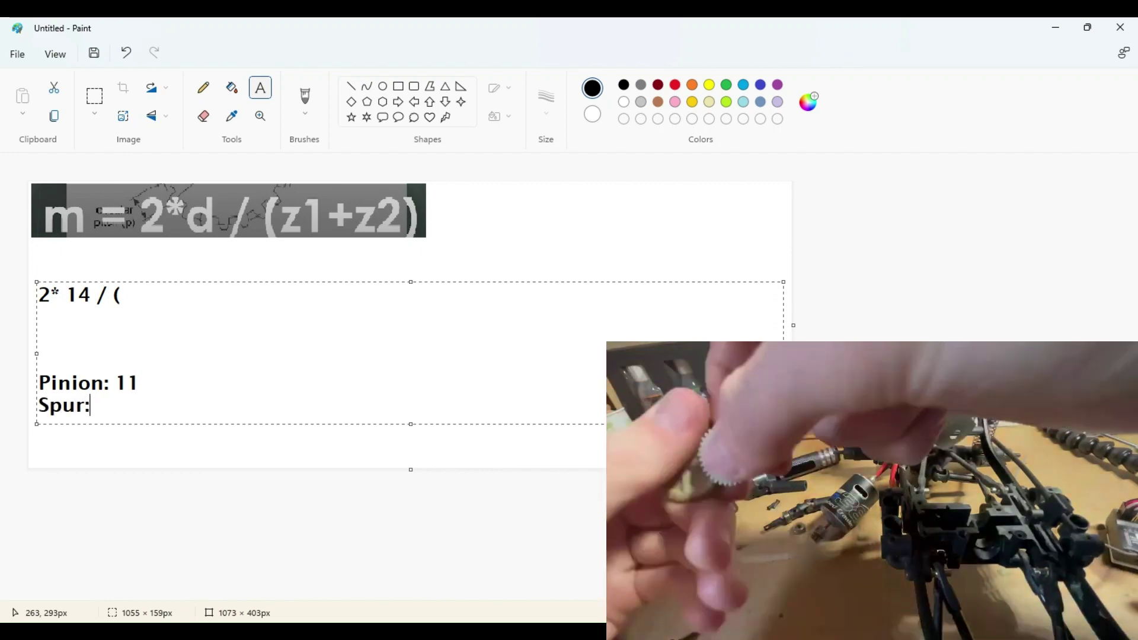
key("Return")
type("Step: 33 and 12")
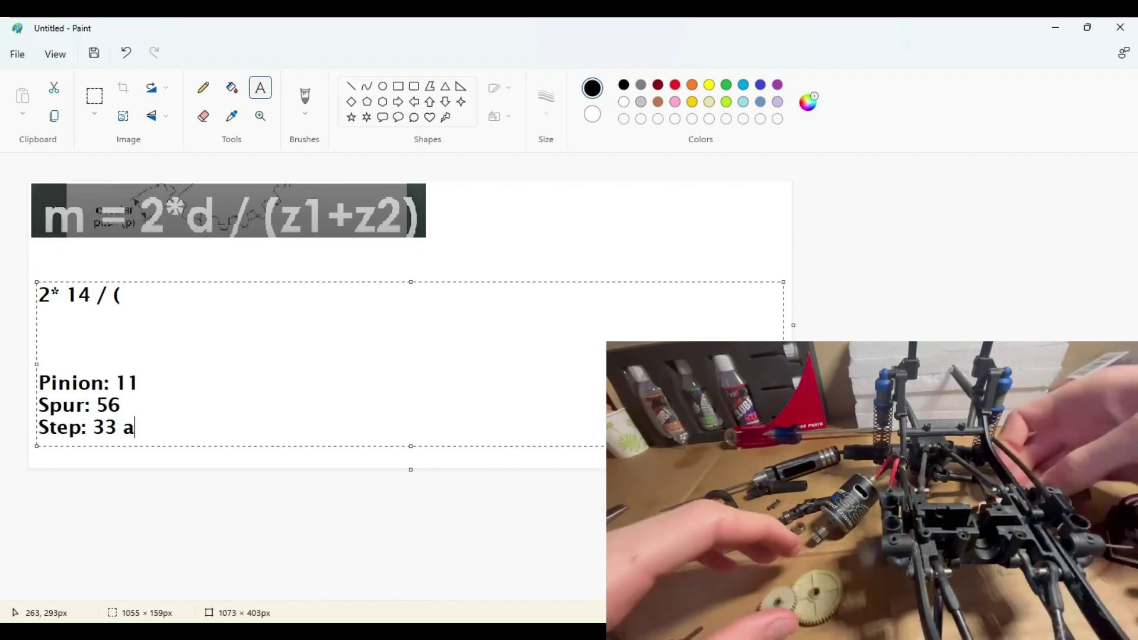
Shrink the tooth-count lines' font and note the 14 mm pinion-to-outer-step distance.
left_click_drag(197, 426, 52, 382)
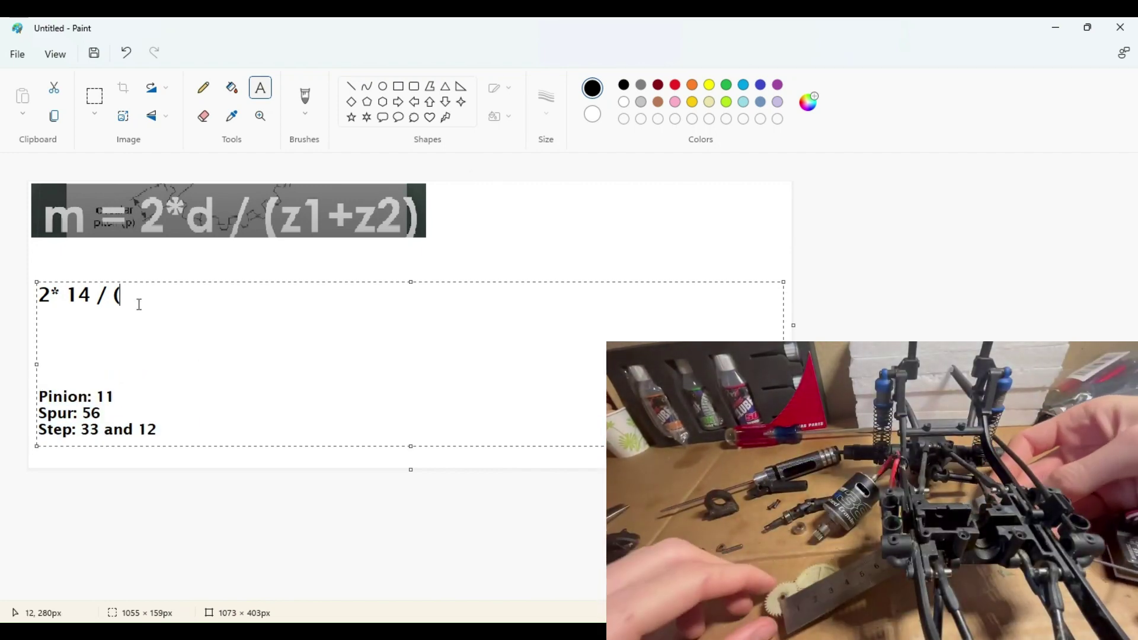
left_click(36, 362)
type("Pinion and outer step distance is 14 m")
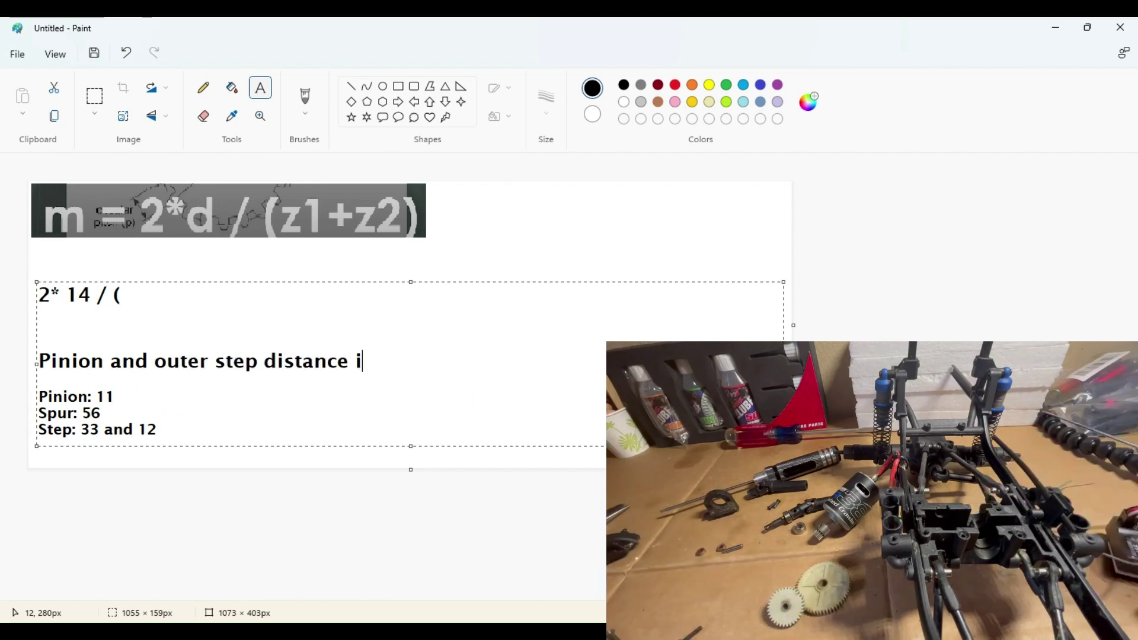
type("m")
key("shift+Home")
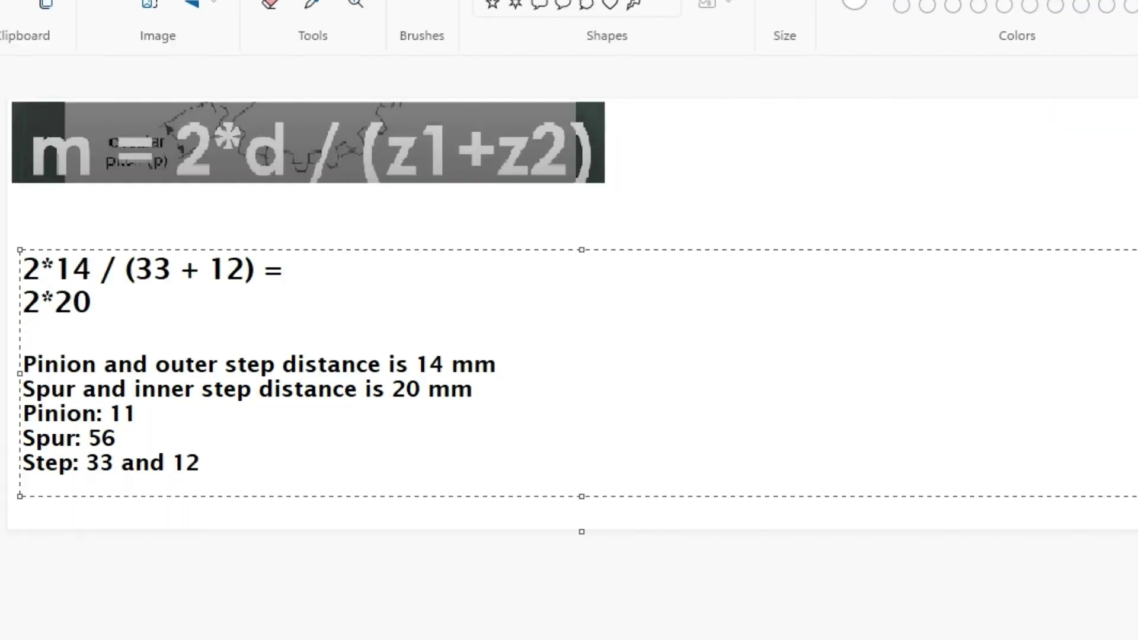
Write the second equation 2*20/(56+12) and correct the first to 2*14/(11+33).
type("20 / (56 + 12")
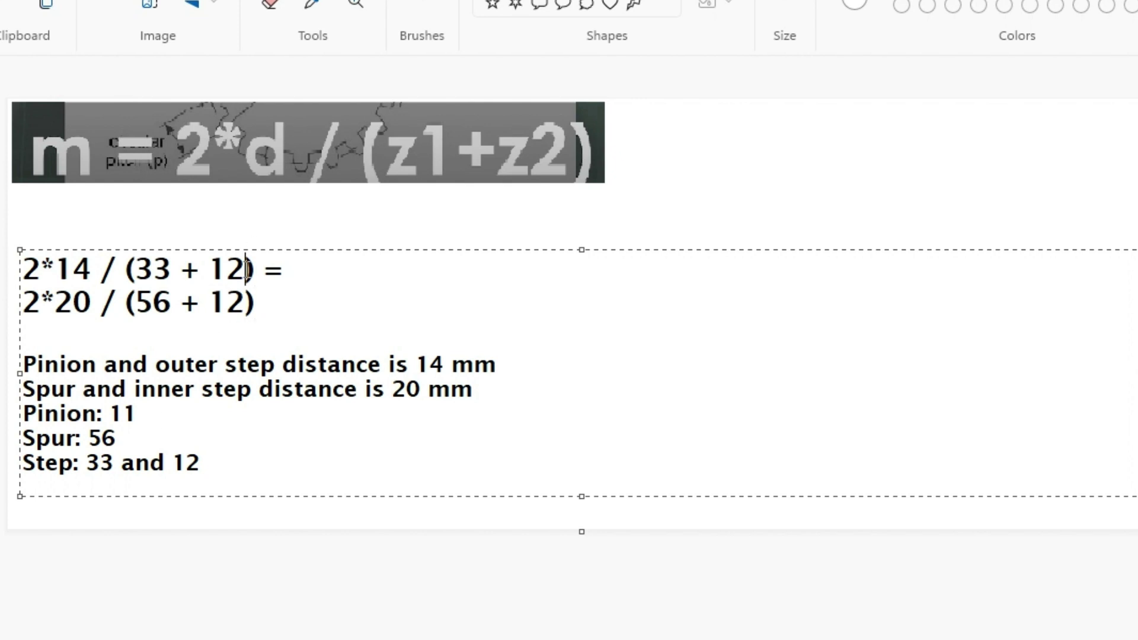
left_click_drag(248, 270, 134, 270)
type("11 + 3")
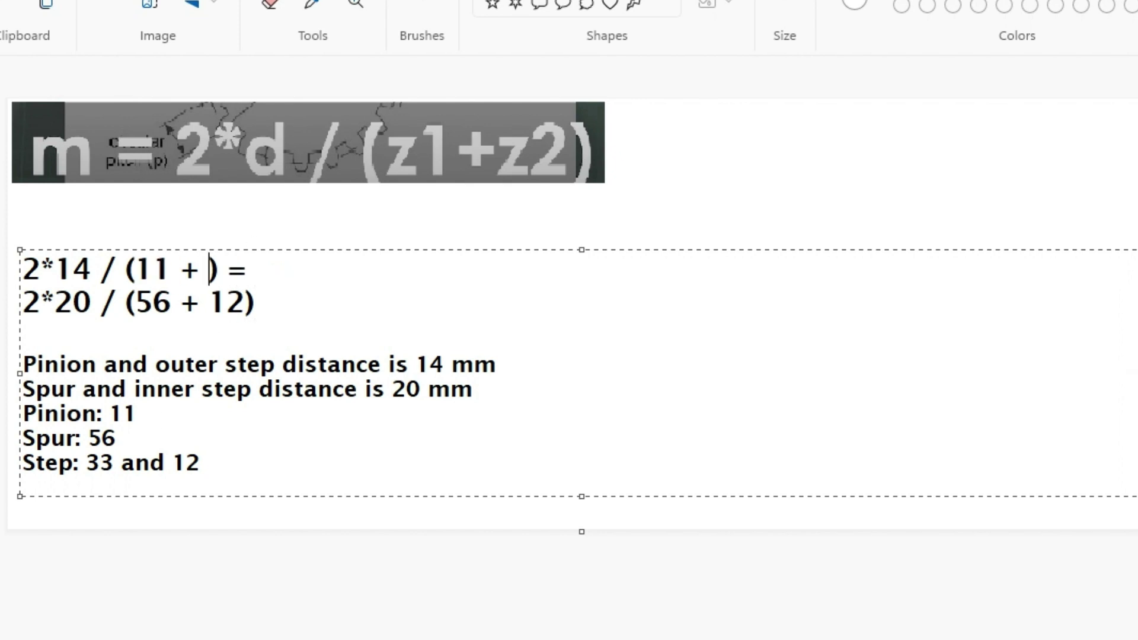
type("3")
type("2*14")
Calculate 2×14 = 28 and 11+33 = 44 and record both in the notes.
left_click(1107, 573)
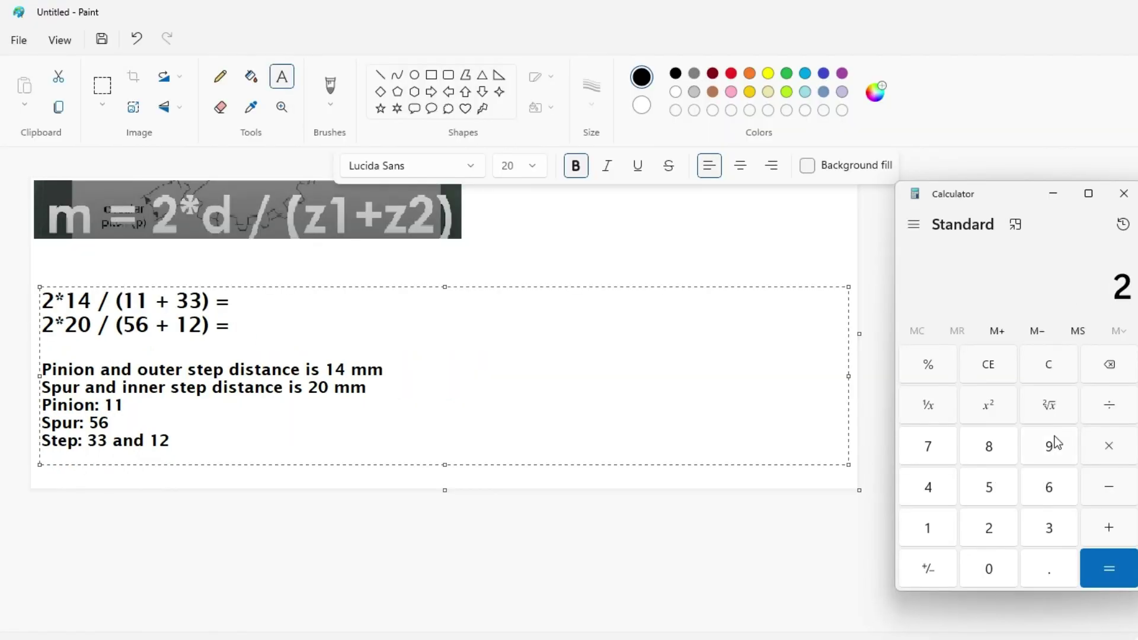
key("alt+Tab")
type("28")
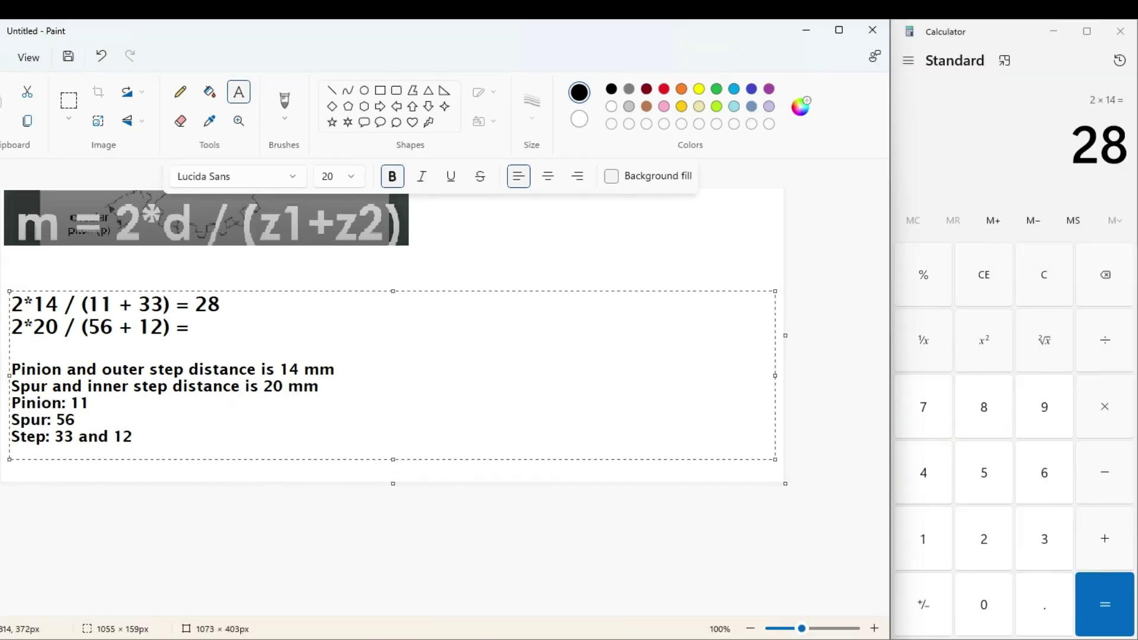
type(" /")
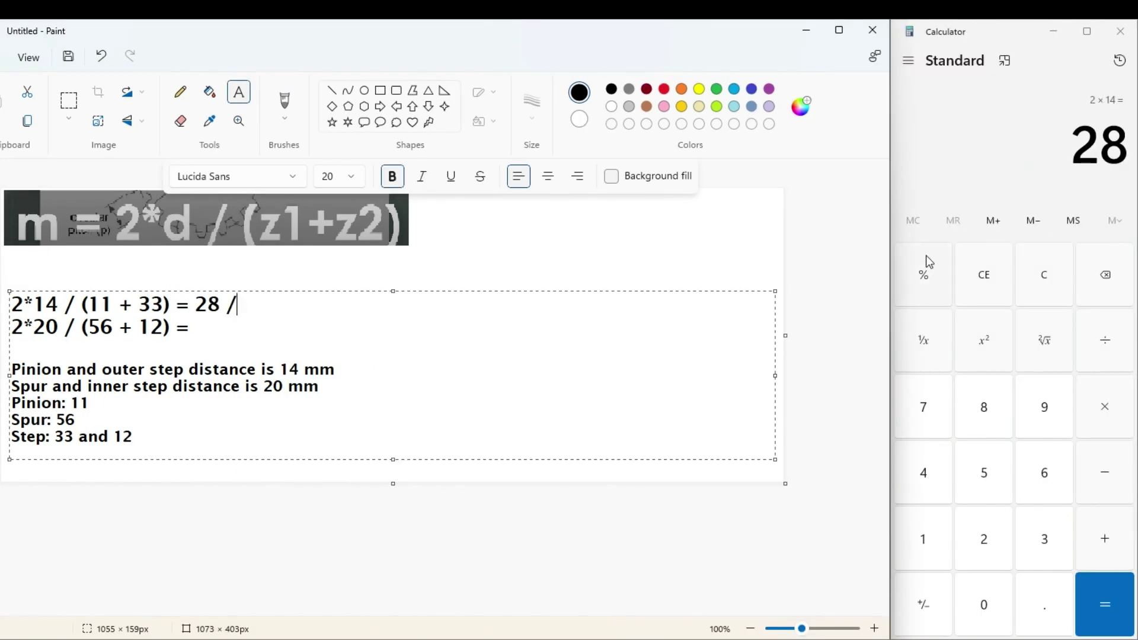
left_click(985, 279)
type("11+33")
key("Return")
key("alt+Tab")
type("44")
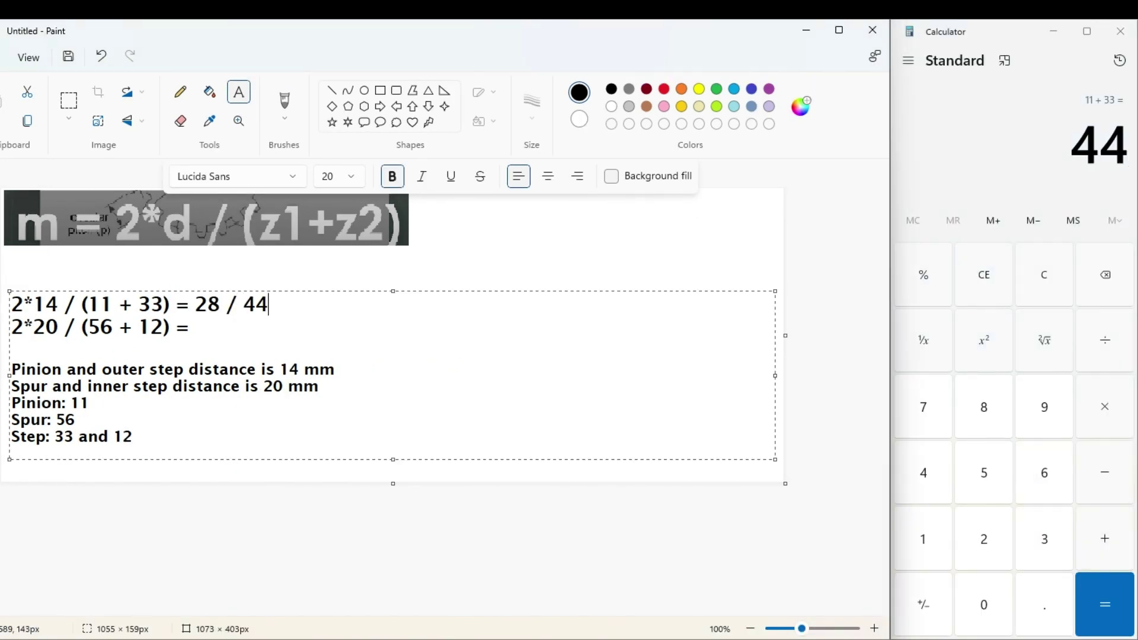
type(" =")
Divide 28 by 44 to get a module of 0.63 for the first equation.
key("alt+Tab")
type("28/44")
key("Return")
left_click(349, 303)
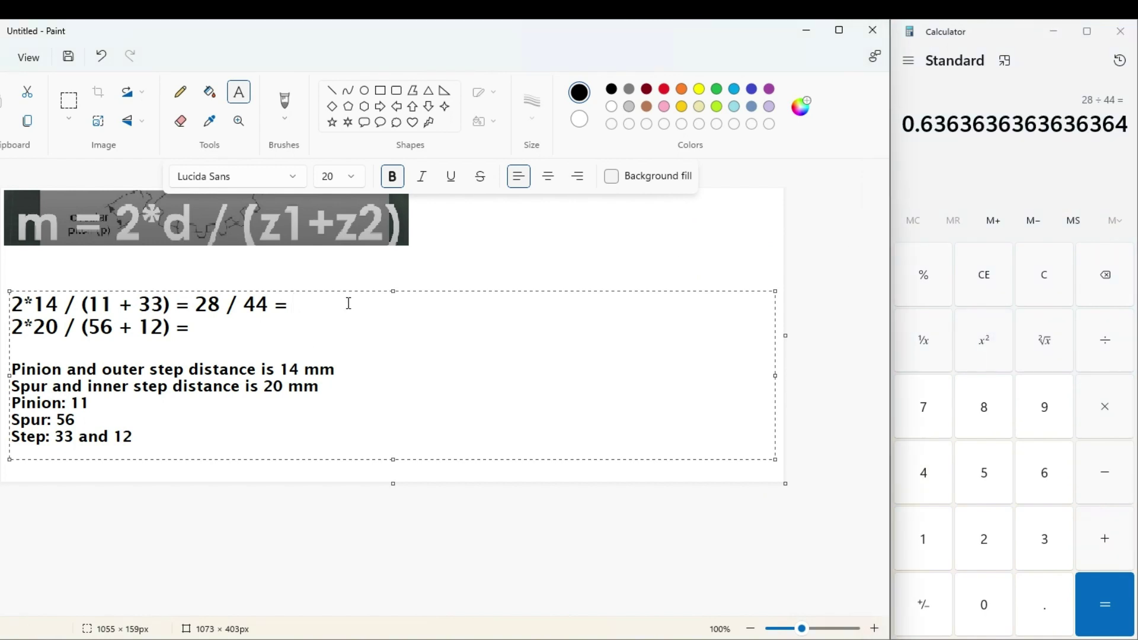
Compute 40/68 = 0.58 and note an average module of about 0.6.
key("alt+Tab")
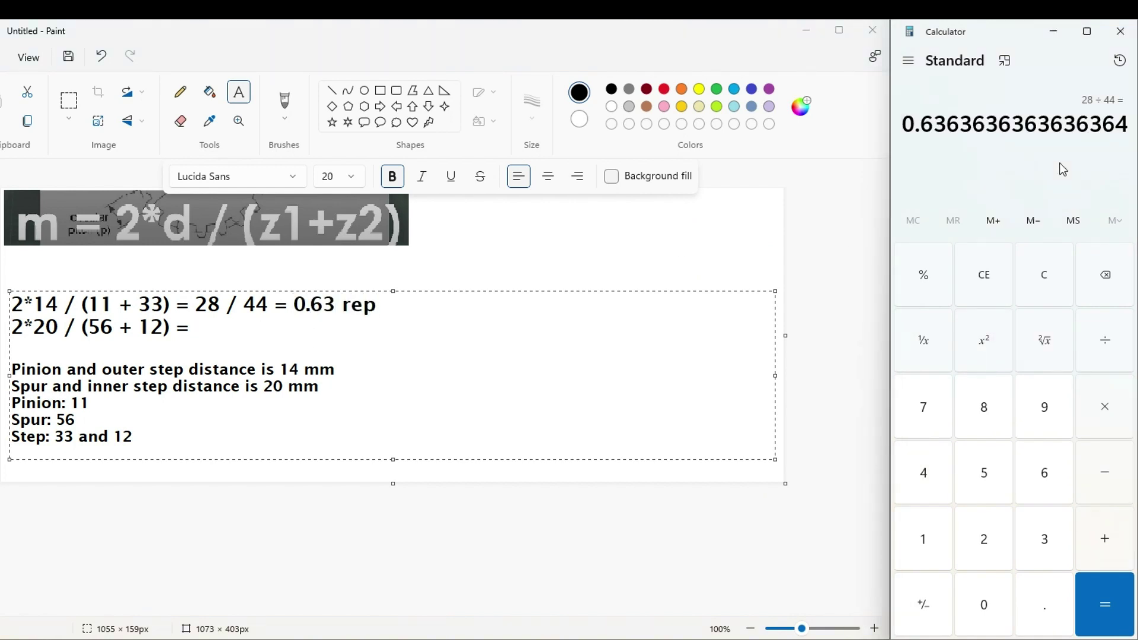
left_click(1044, 275)
type("2*20/68")
left_click(1105, 604)
key("alt+Tab")
type("40 / 68 = 0.")
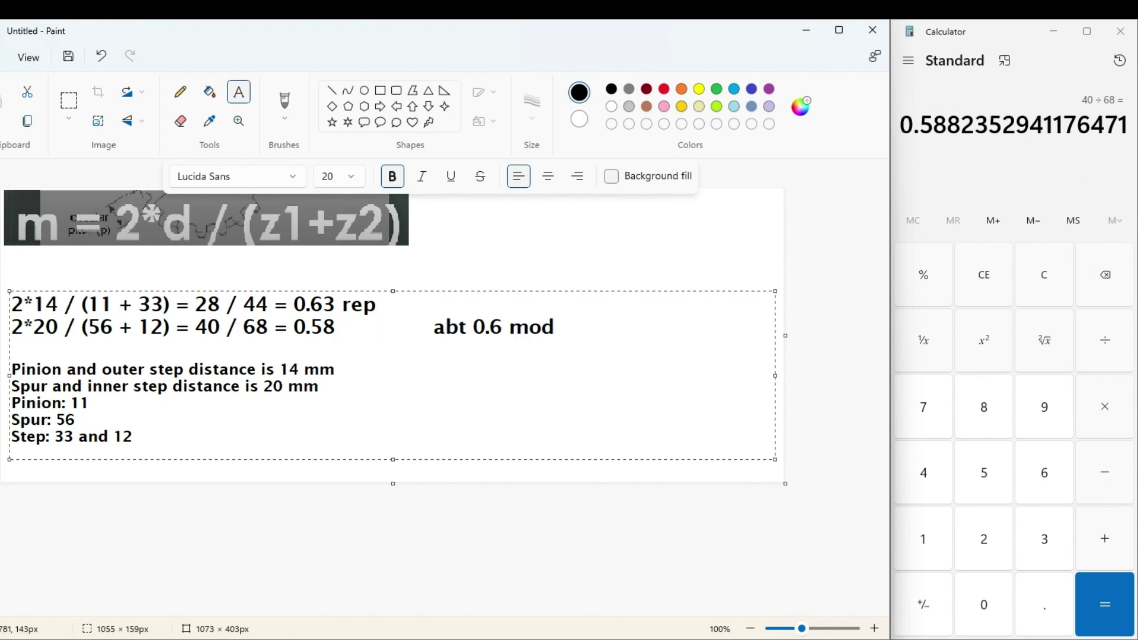
type("average")
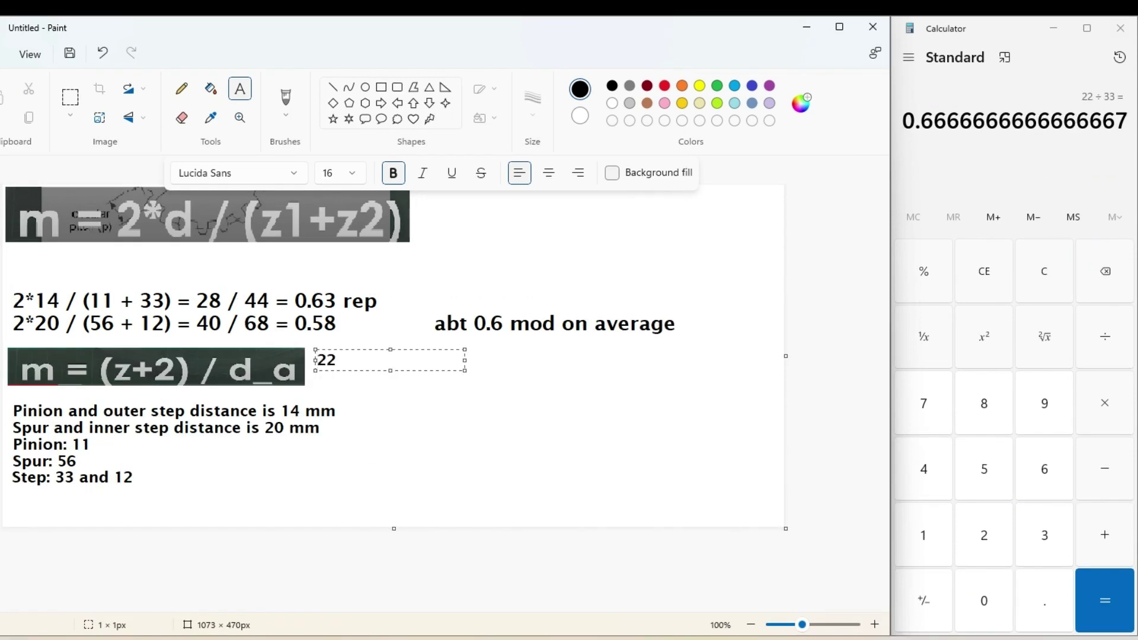
Add the module formula check and compute 21/35 in Calculator.
type("= 21 =")
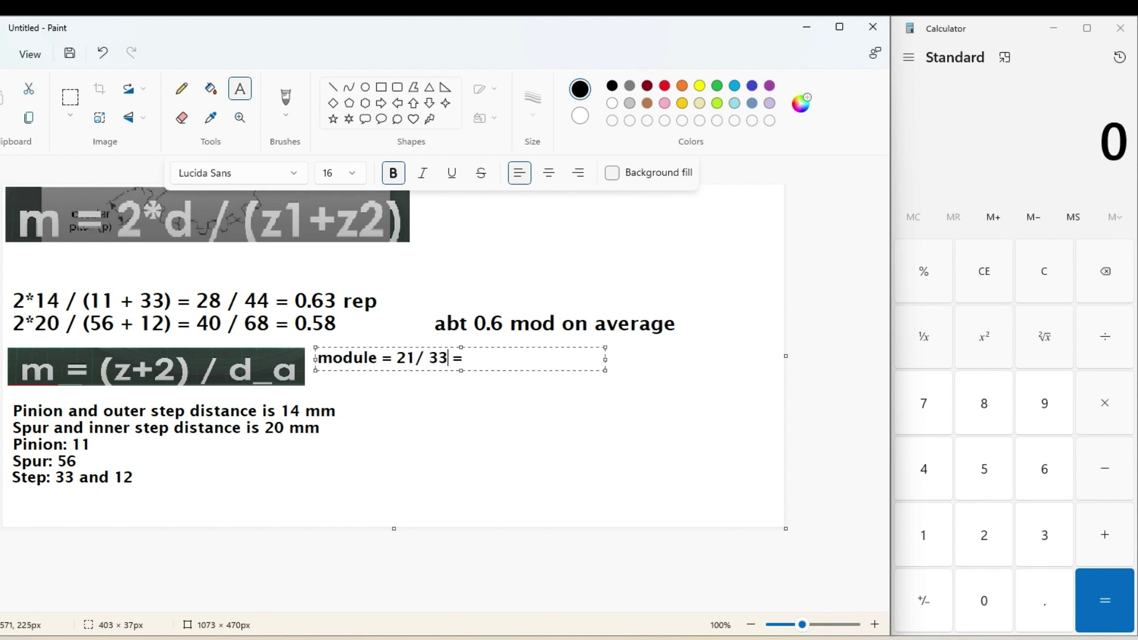
type("(33+2")
left_click(984, 554)
type("1")
type("/35")
key("Return")
left_click(557, 358)
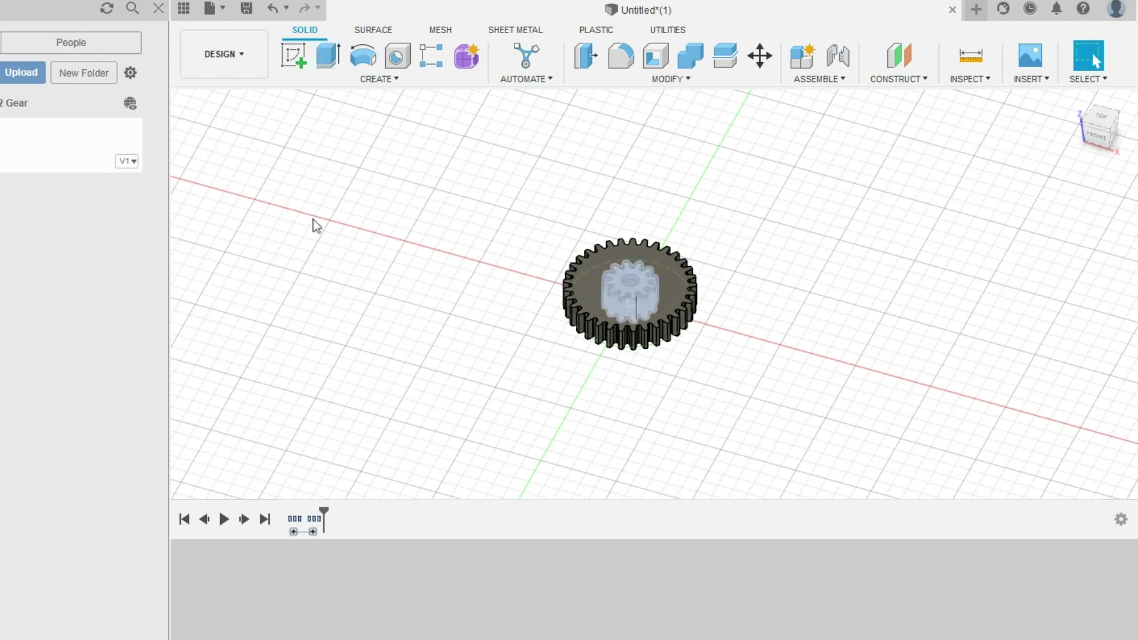
Select the small pinion gear and start the Move tool on it.
key("m")
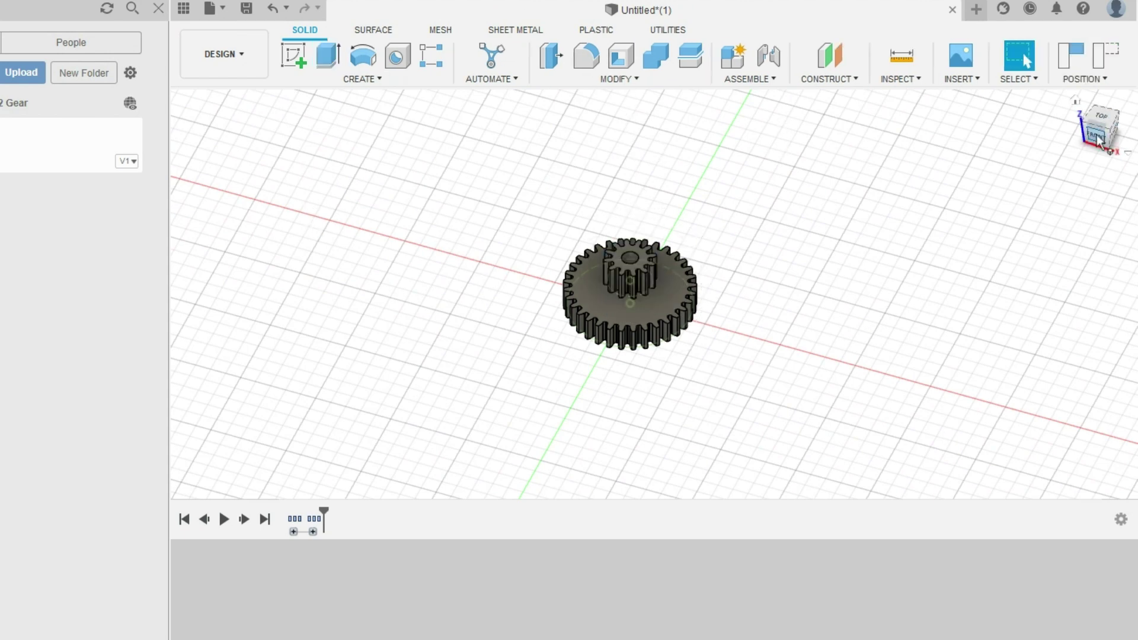
left_click(954, 223)
key("m")
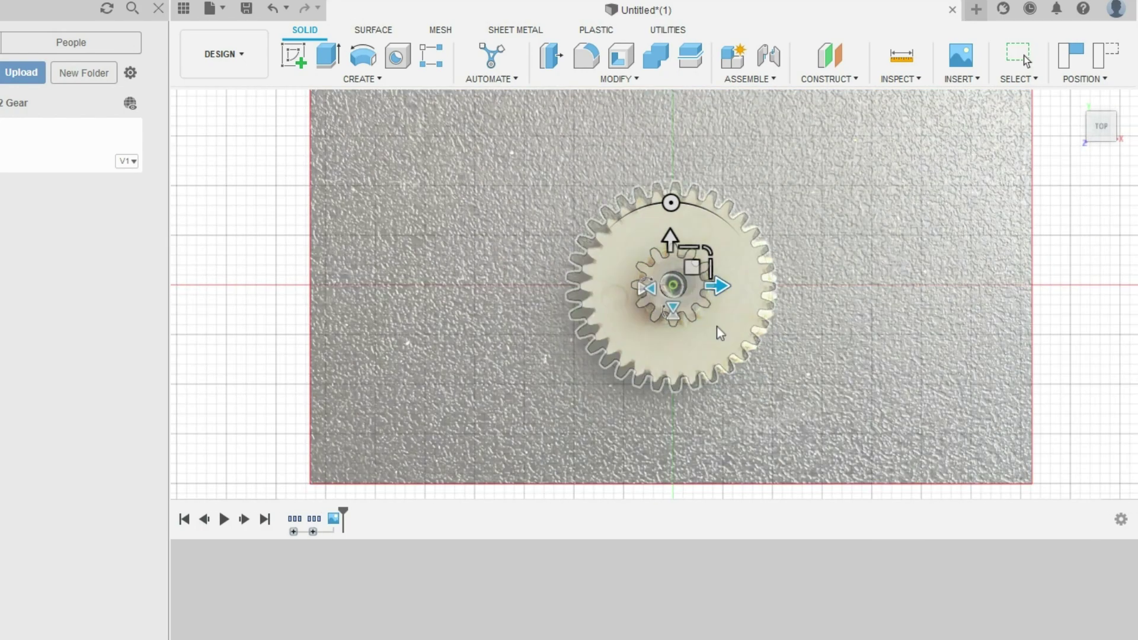
scroll(668, 270, "up", 5)
scroll(668, 271, "down", 10)
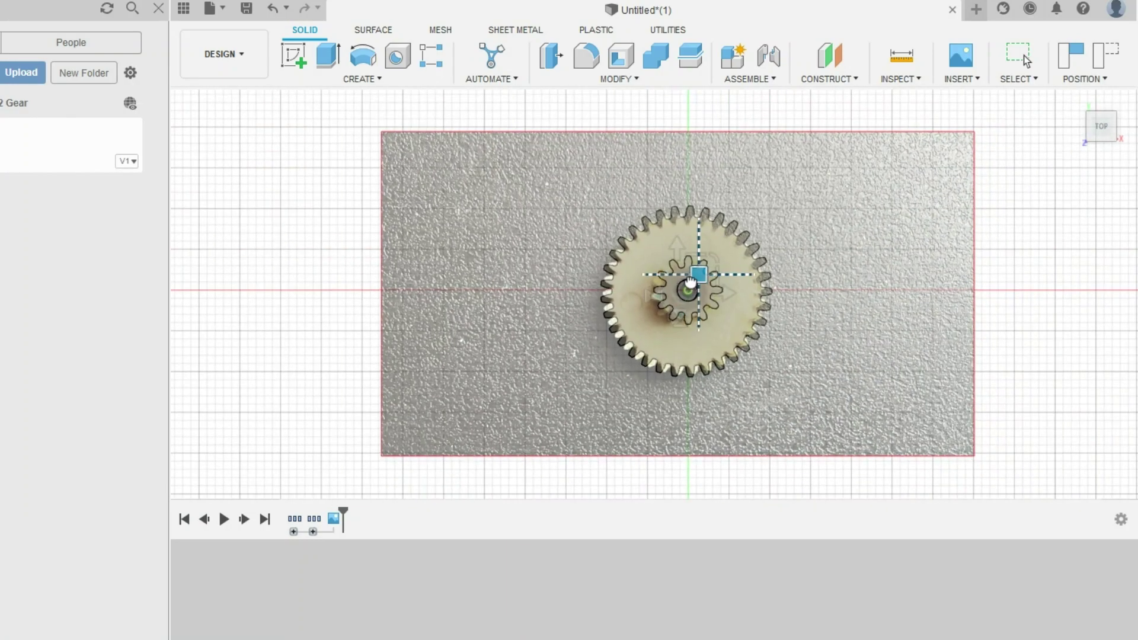
Nudge and rotate the gear photo until its teeth line up under the model, then orbit to check.
left_click_drag(691, 282, 691, 264)
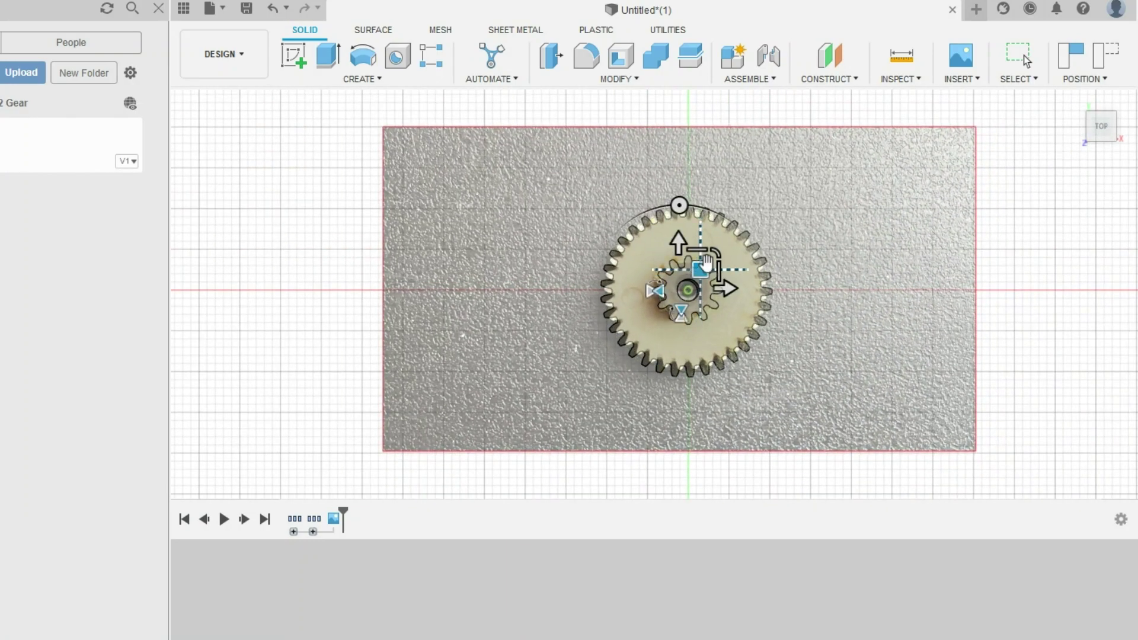
left_click_drag(675, 203, 650, 173)
scroll(687, 221, "up", 4)
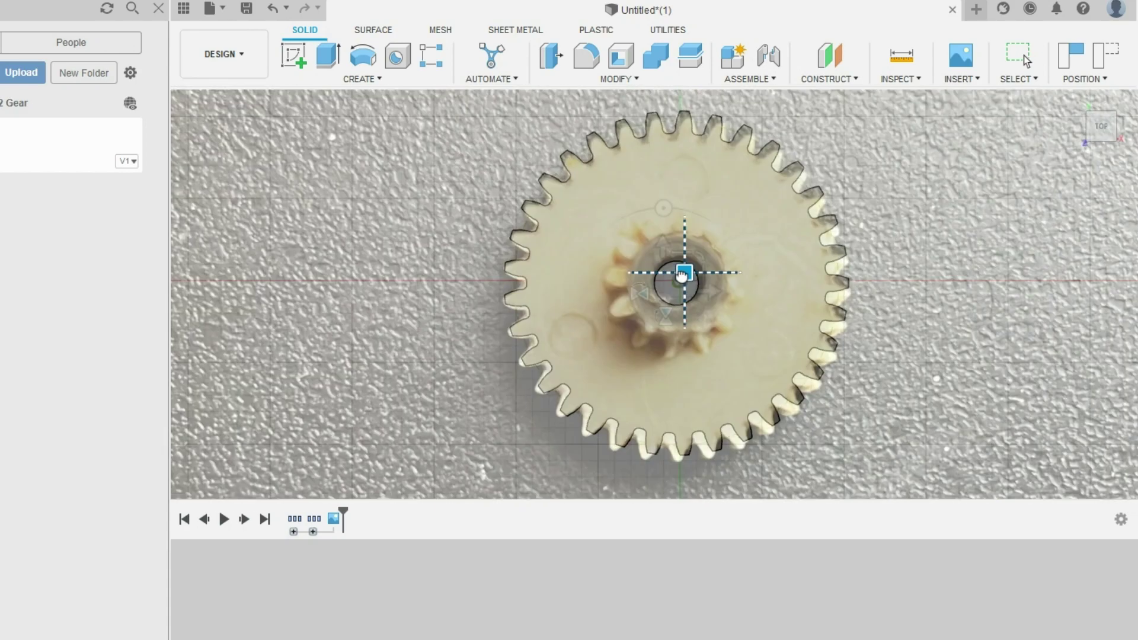
scroll(686, 267, "down", 3)
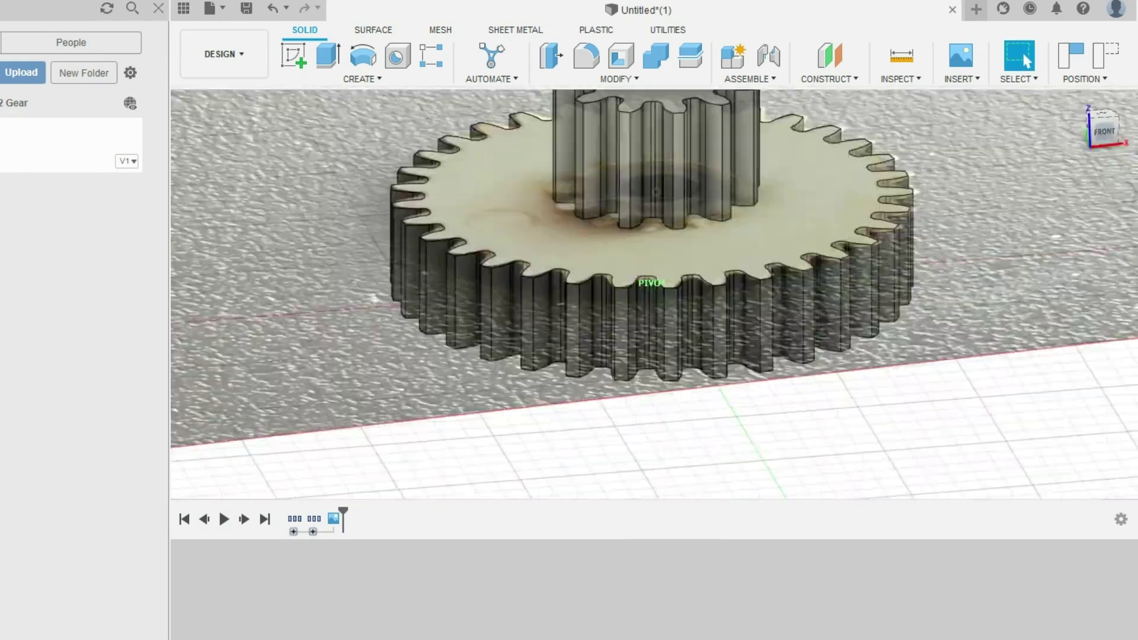
mouse_move(654, 294)
middle_mouse_down("shift")
mouse_move(664, 285)
mouse_move(647, 328)
mouse_move(618, 298)
mouse_move(646, 297)
mouse_move(625, 303)
middle_mouse_up("shift")
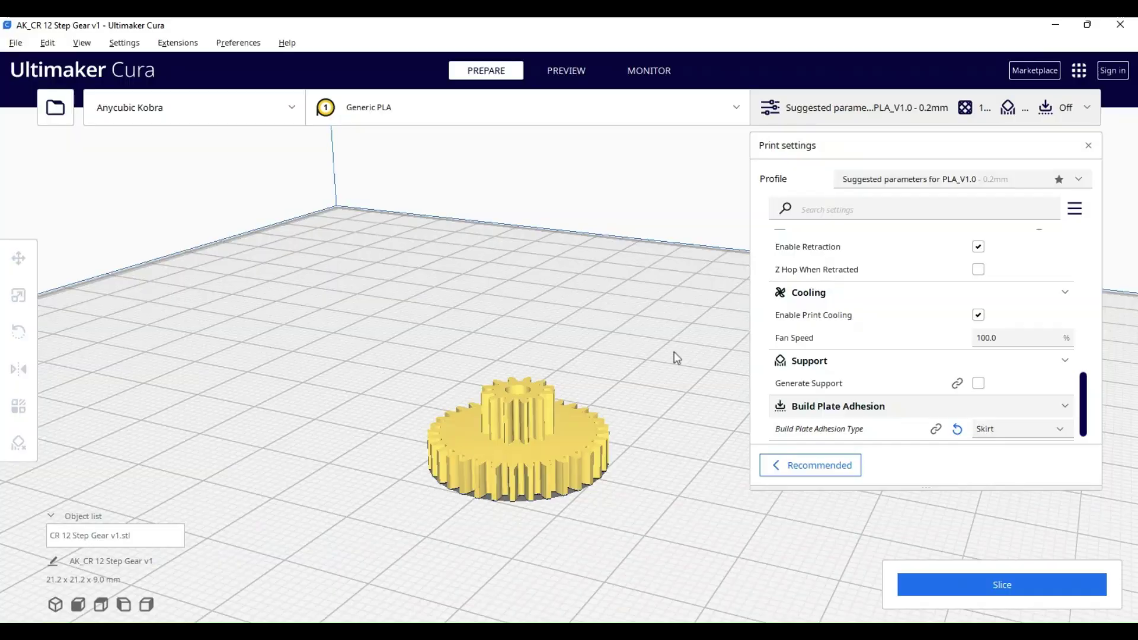